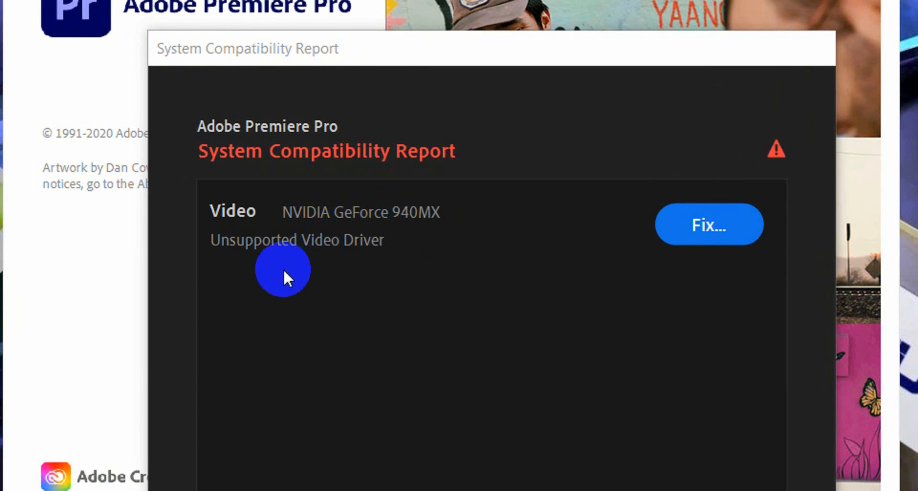
Step: Find the Run app through Windows search and use it to launch the DirectX diagnostic with the command dxdiag
{"action": "left_click", "coordinate": [657, 234]}
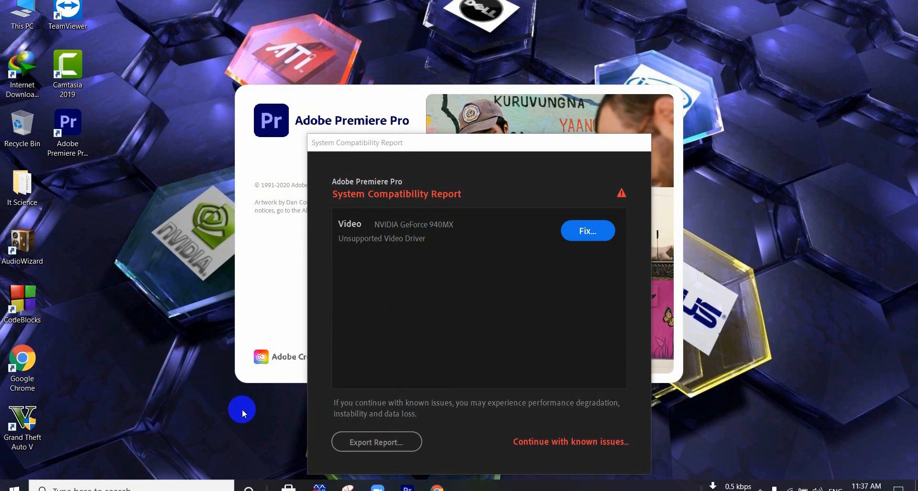
{"action": "left_click", "coordinate": [129, 489]}
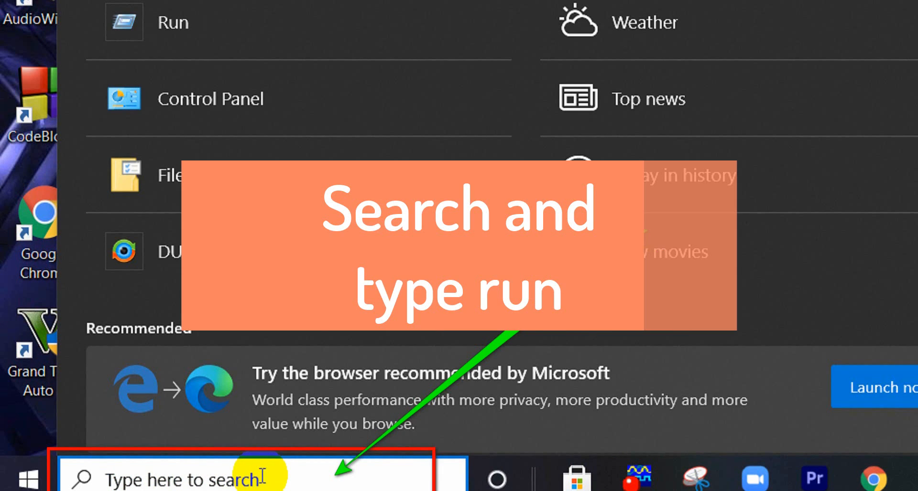
{"action": "type", "text": "run"}
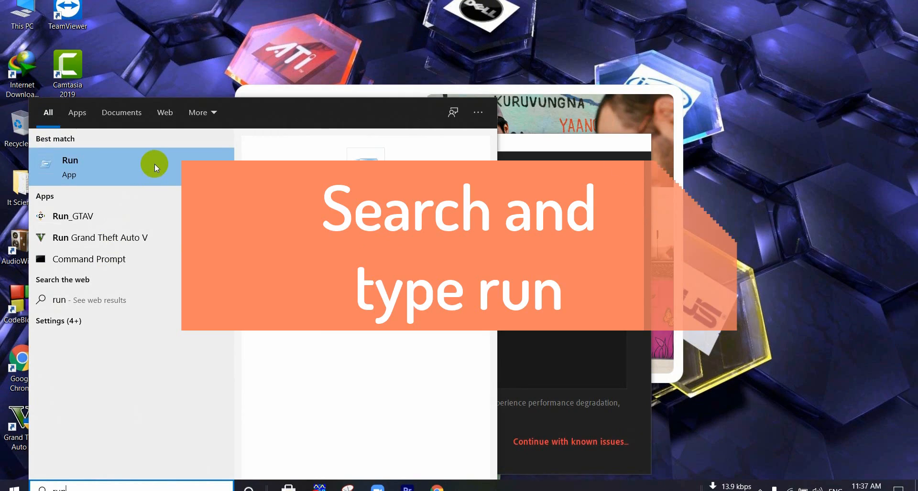
{"action": "left_click", "coordinate": [154, 165]}
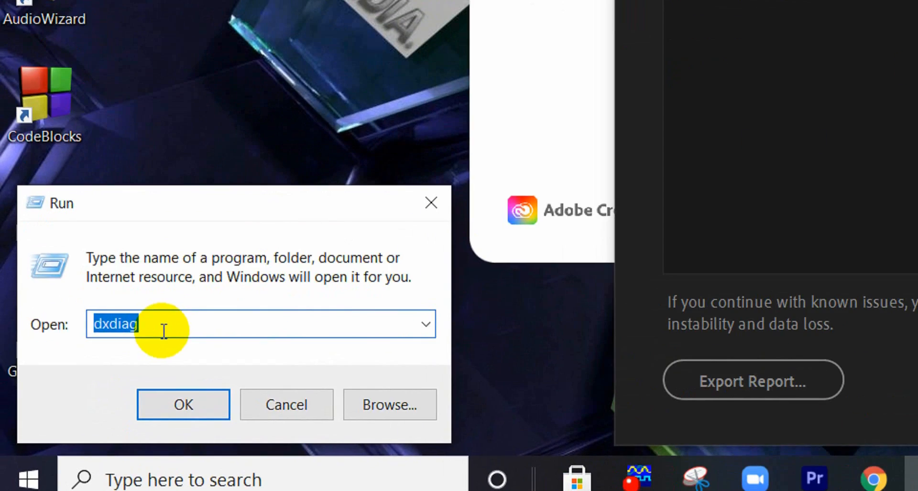
{"action": "left_click", "coordinate": [141, 362]}
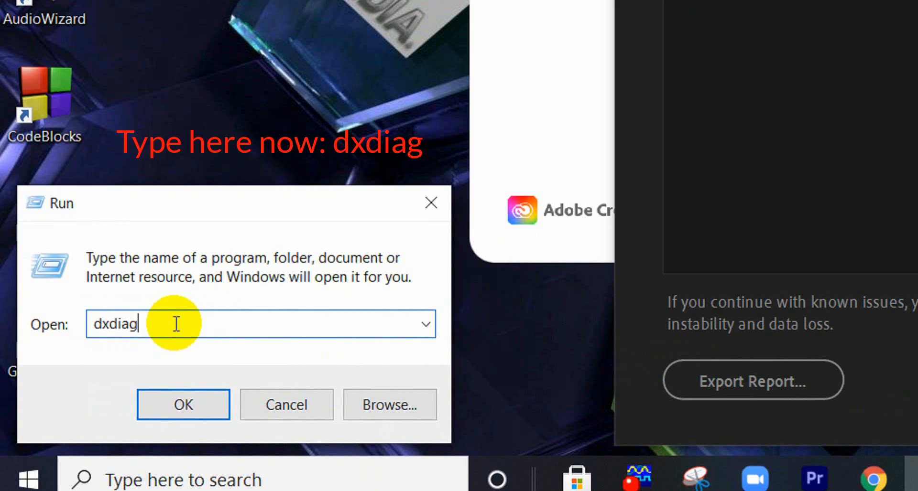
{"action": "left_click", "coordinate": [185, 409]}
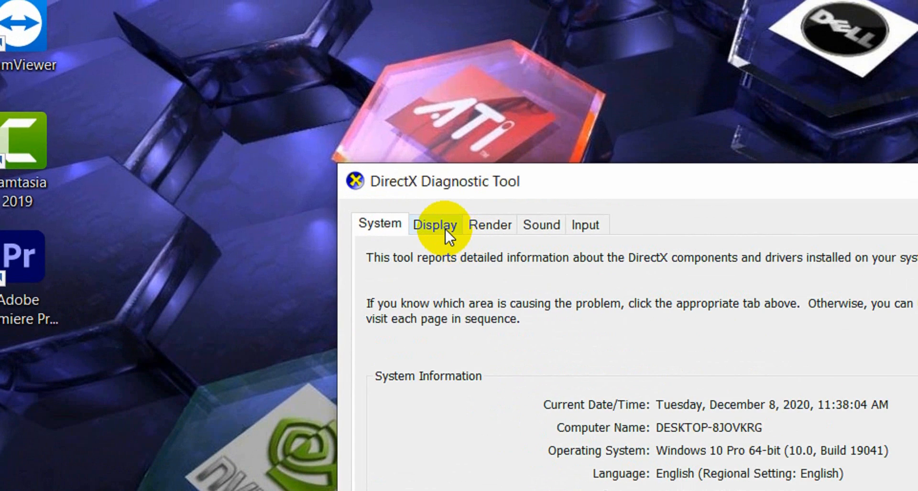
Step: Examine the display and render device details in the DirectX Diagnostic Tool and close it
{"action": "left_click", "coordinate": [286, 107]}
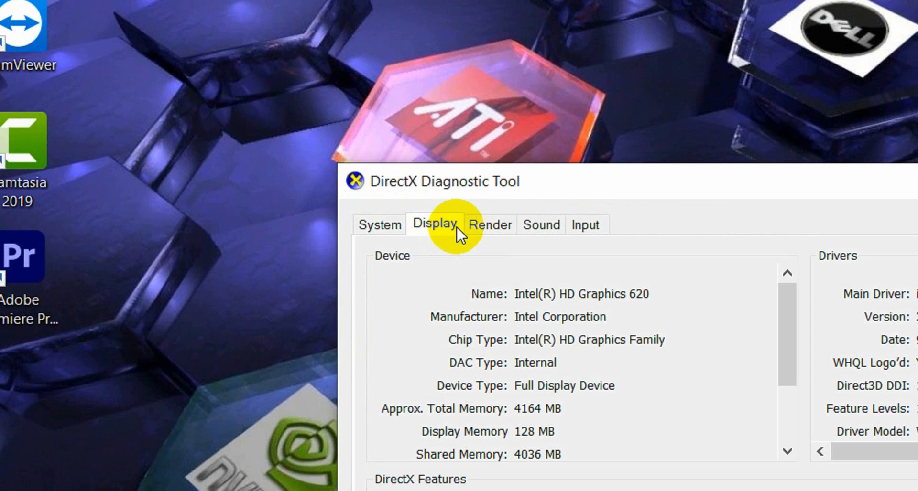
{"action": "left_click", "coordinate": [489, 228]}
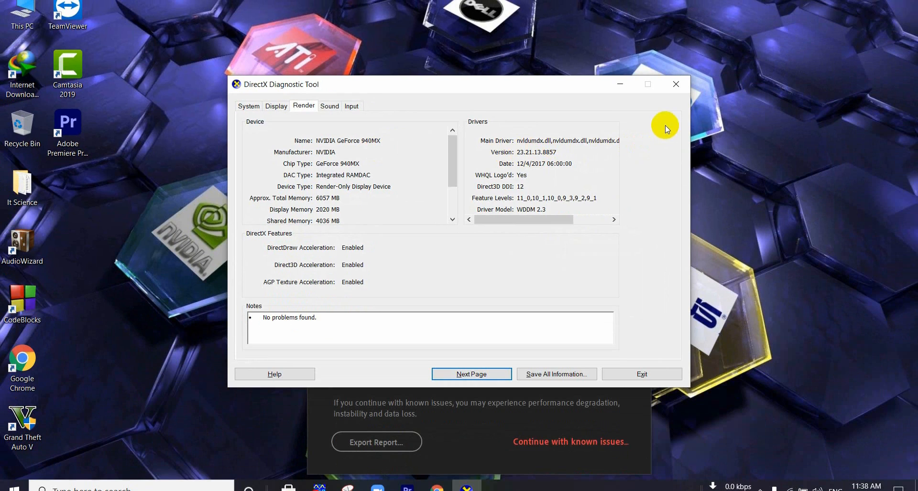
{"action": "left_click", "coordinate": [667, 85]}
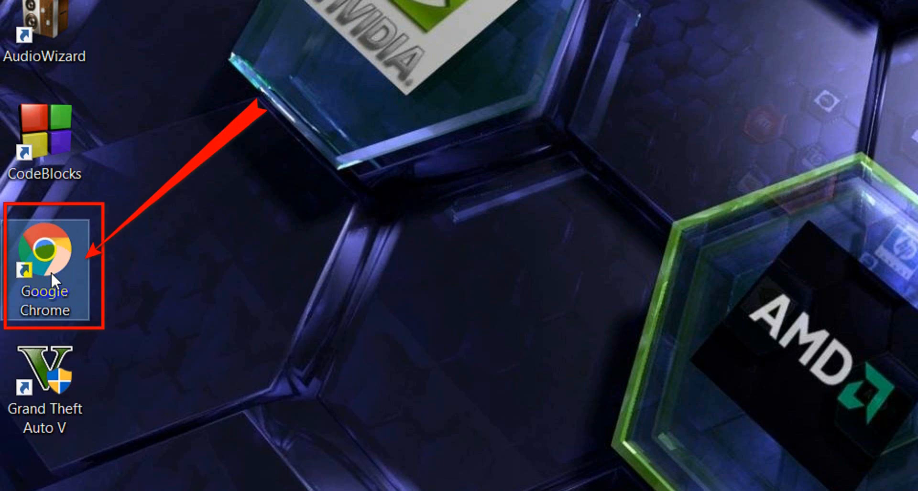
Step: Switch to Google Chrome, search for "nvidia driver download" and open NVIDIA's Download Drivers page
{"action": "double_click", "coordinate": [22, 358]}
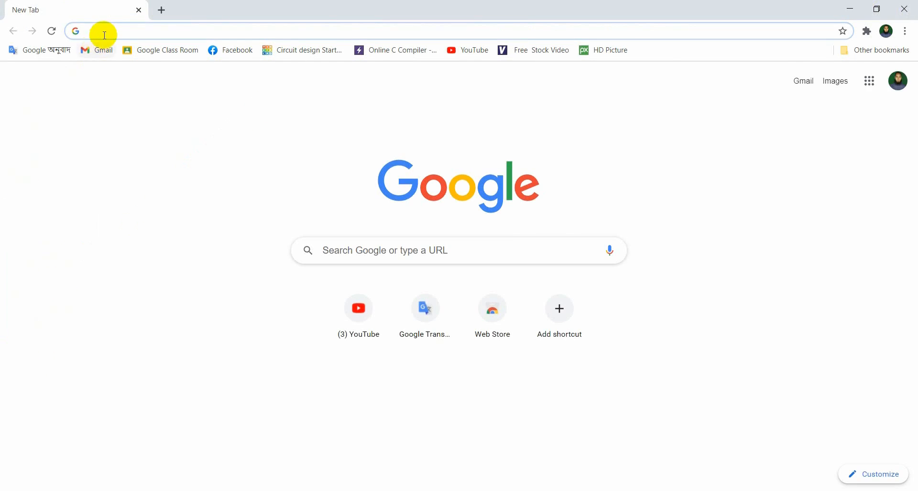
{"action": "left_click", "coordinate": [104, 33]}
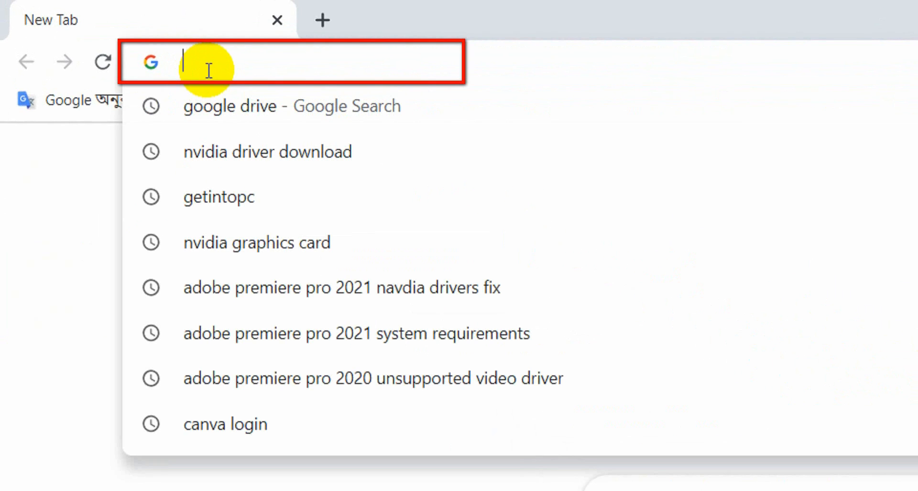
{"action": "type", "text": "nvidia driver download"}
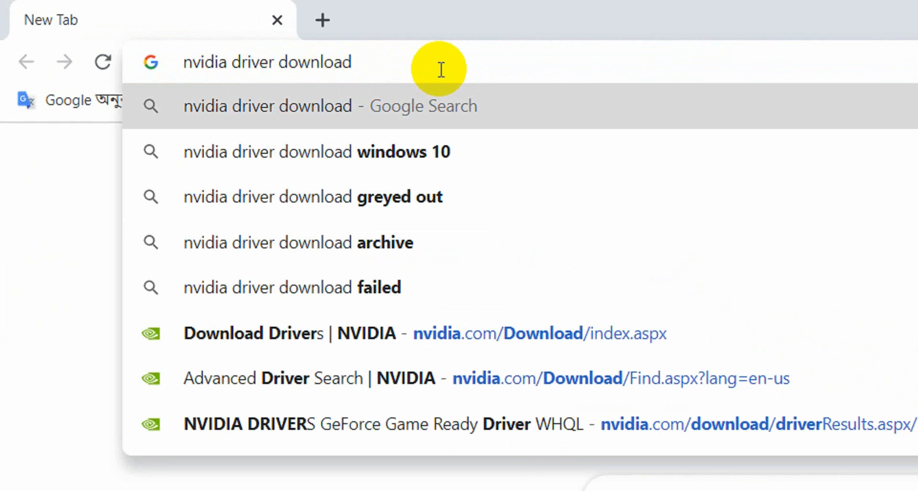
{"action": "key", "text": "Return"}
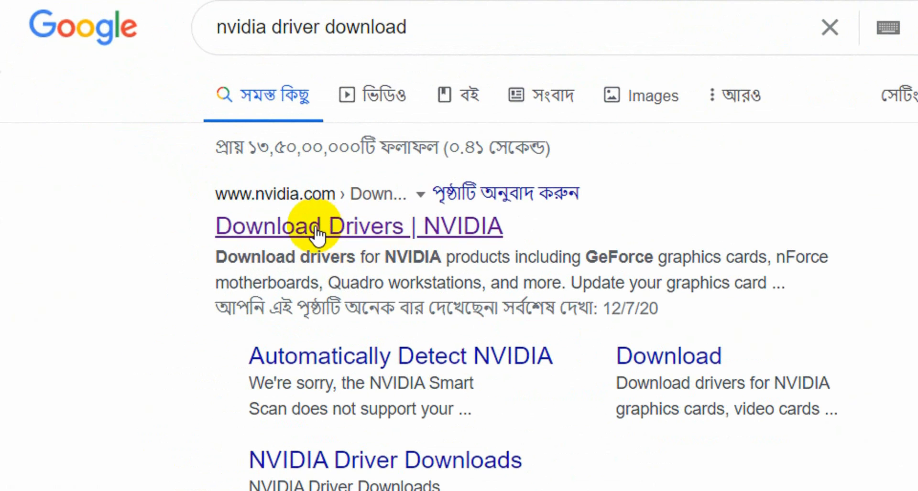
{"action": "left_click", "coordinate": [311, 233]}
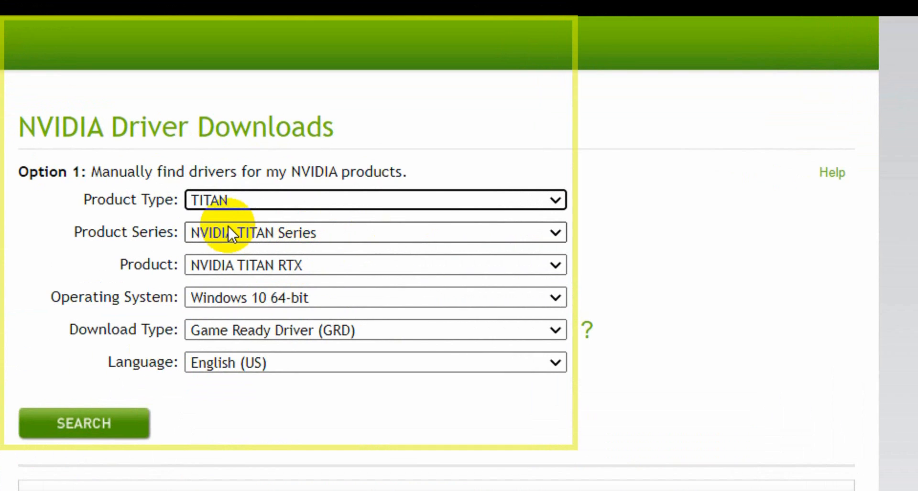
Step: Set the driver search to product type GeForce, series GeForce 900M Series (Notebooks) and product GeForce 940MX
{"action": "left_click", "coordinate": [516, 204]}
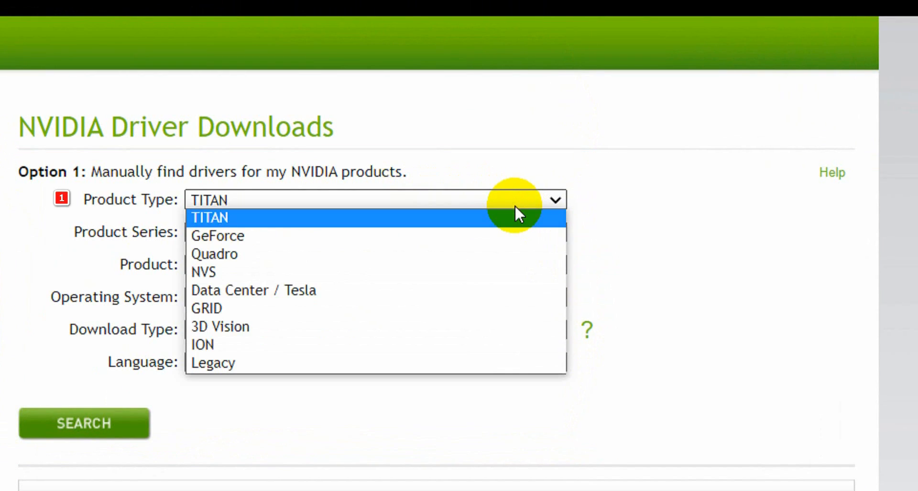
{"action": "left_click", "coordinate": [408, 239]}
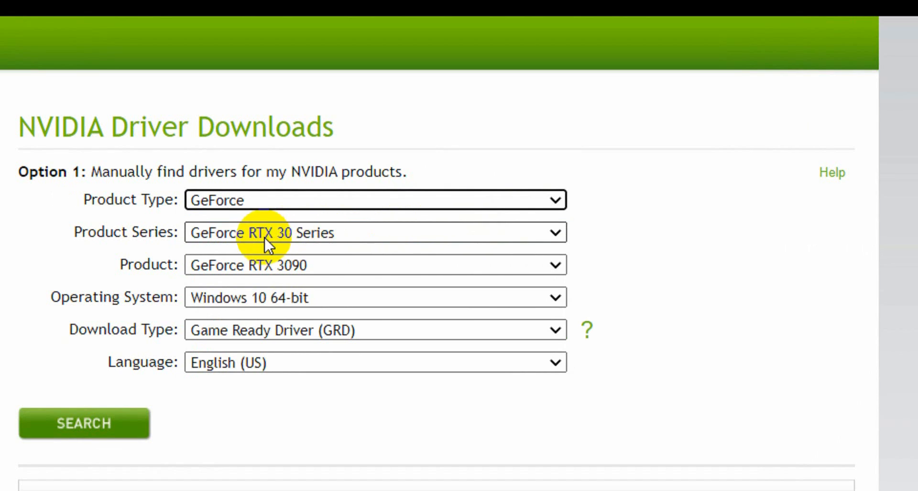
{"action": "left_click", "coordinate": [375, 233]}
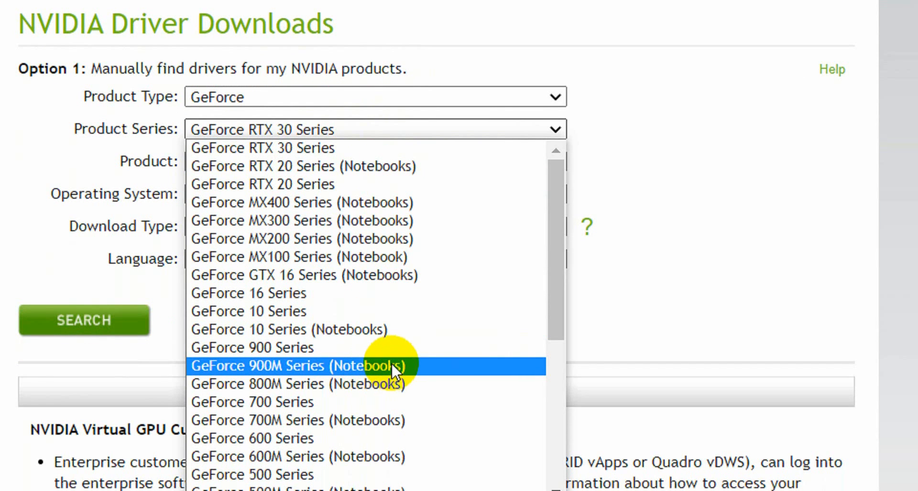
{"action": "left_click", "coordinate": [391, 365]}
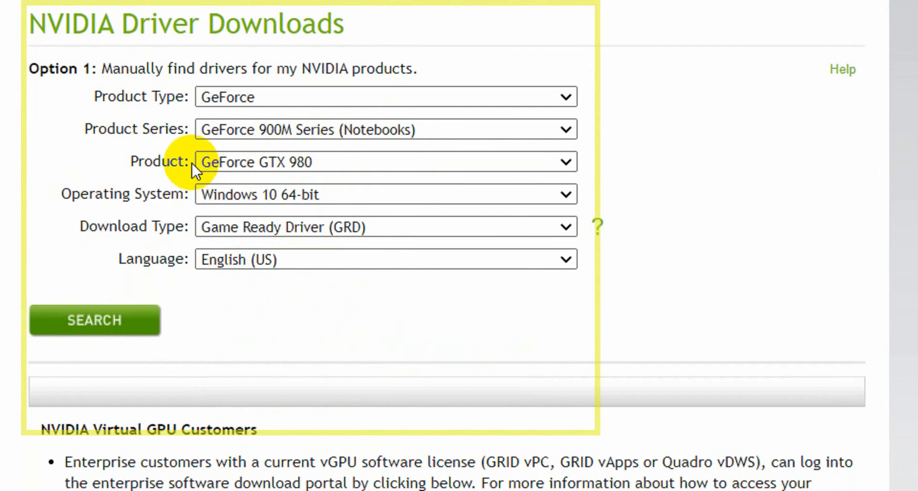
{"action": "left_click", "coordinate": [331, 161]}
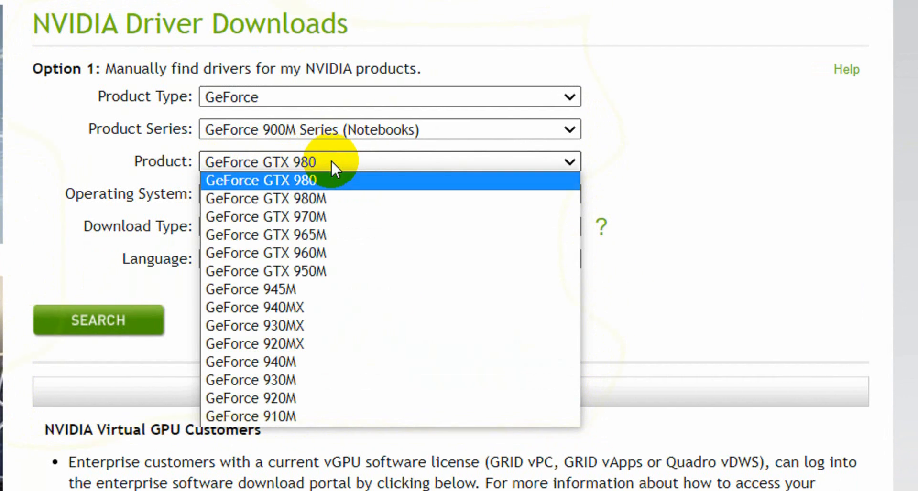
{"action": "left_click", "coordinate": [346, 303]}
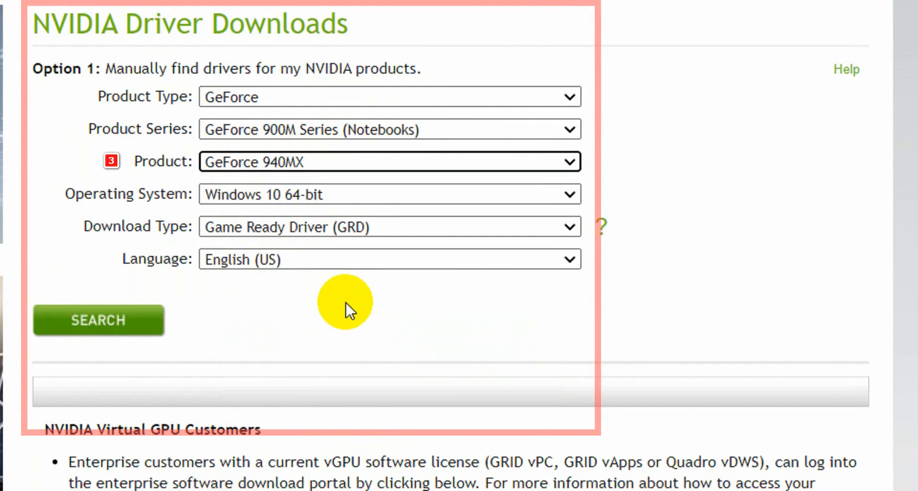
Step: Try a driver search for Windows 10 64-bit with the download type Studio Driver (SD)
{"action": "left_click", "coordinate": [373, 192]}
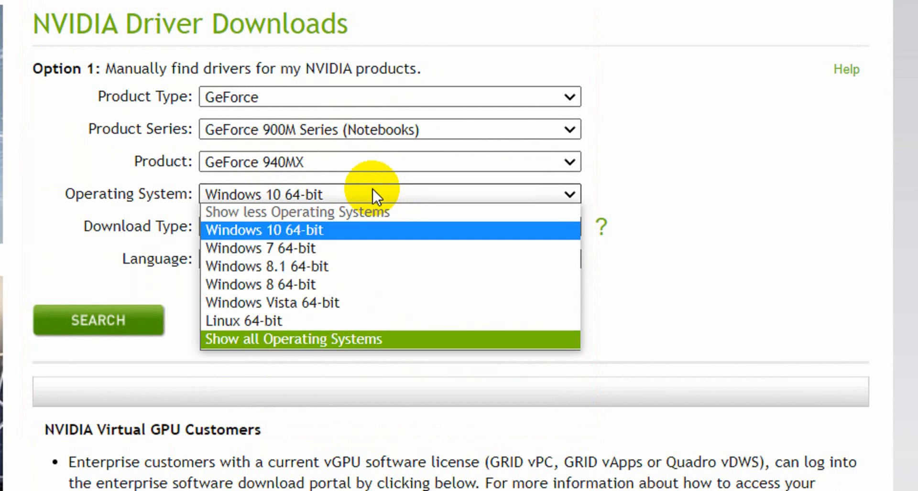
{"action": "left_click", "coordinate": [372, 188]}
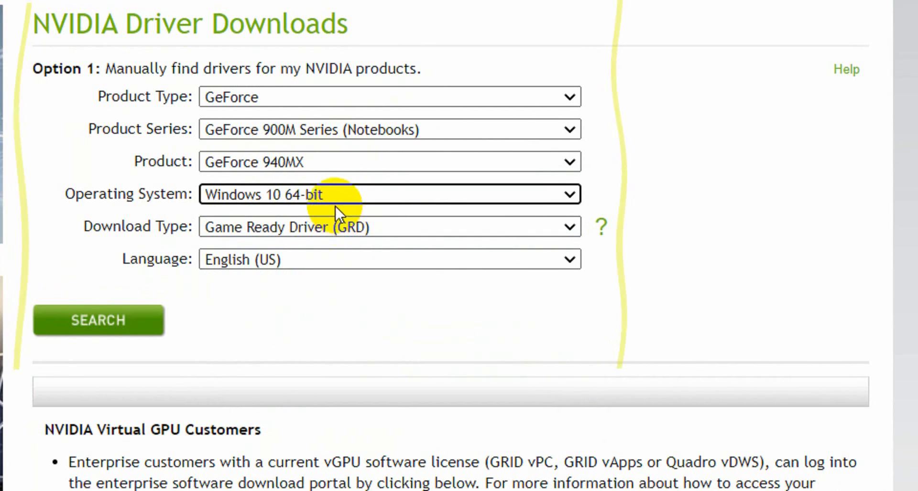
{"action": "left_click", "coordinate": [366, 226]}
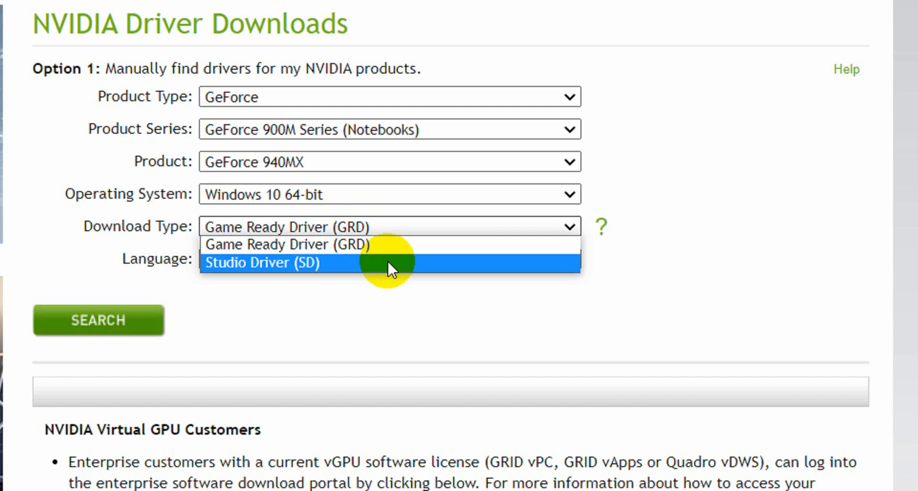
{"action": "left_click", "coordinate": [387, 262]}
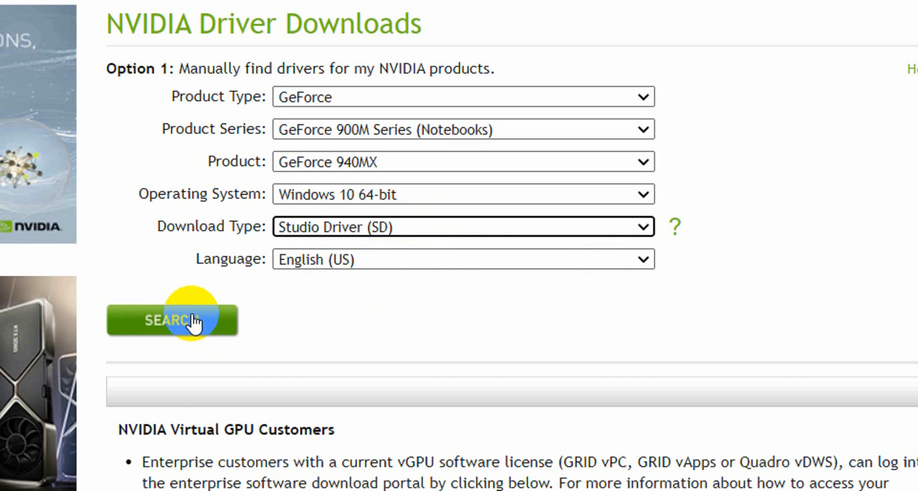
{"action": "left_click", "coordinate": [194, 324]}
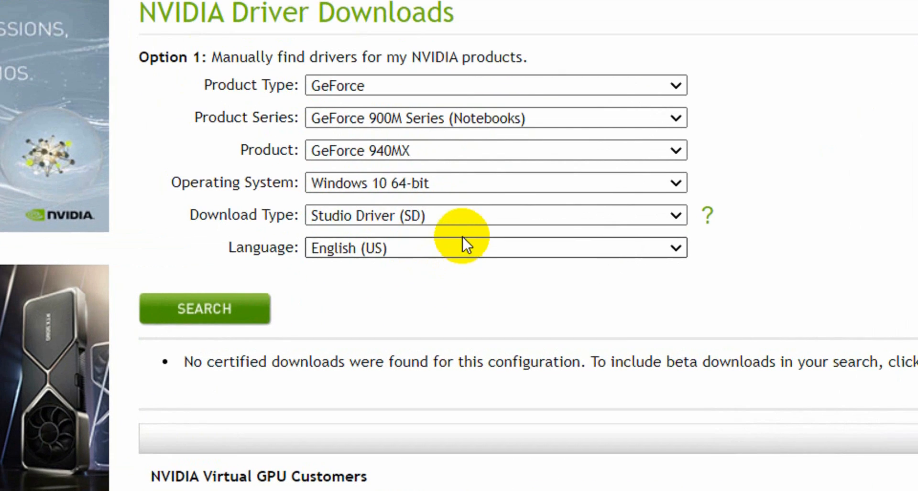
Step: Set the download type to Game Ready Driver (GRD) and search for the driver again
{"action": "left_click", "coordinate": [482, 285]}
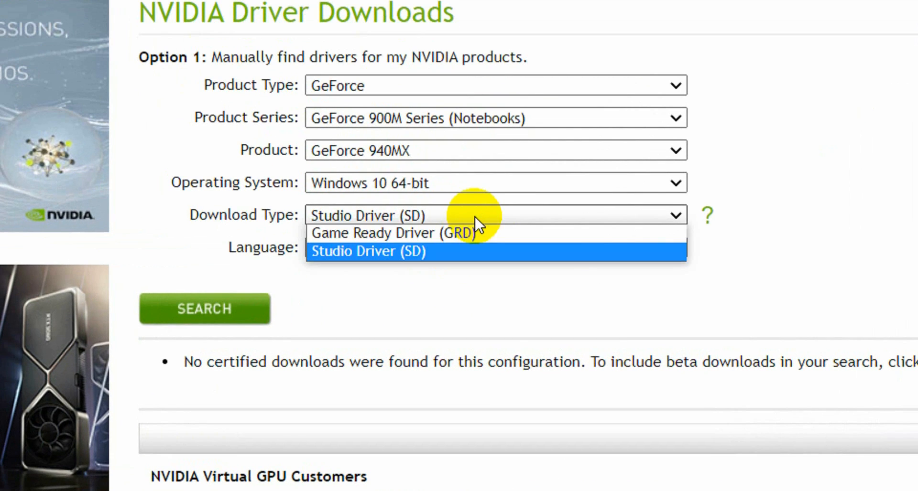
{"action": "left_click", "coordinate": [383, 233]}
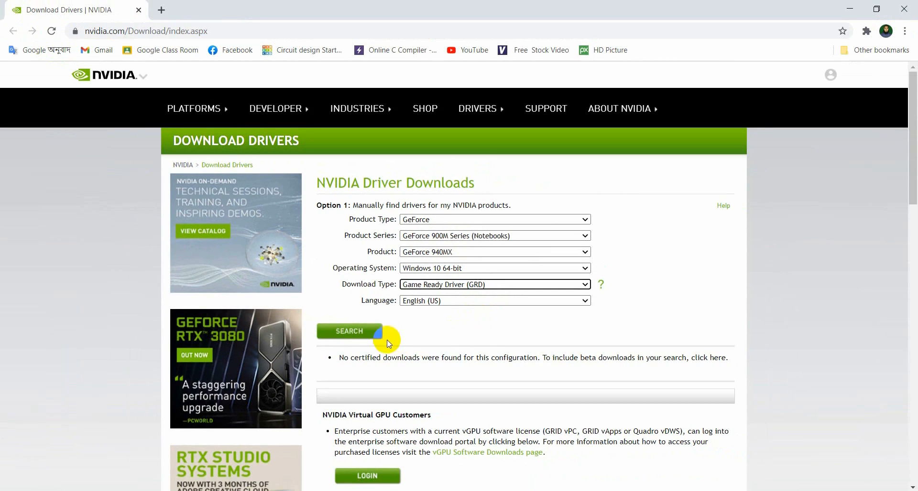
{"action": "left_click", "coordinate": [369, 330]}
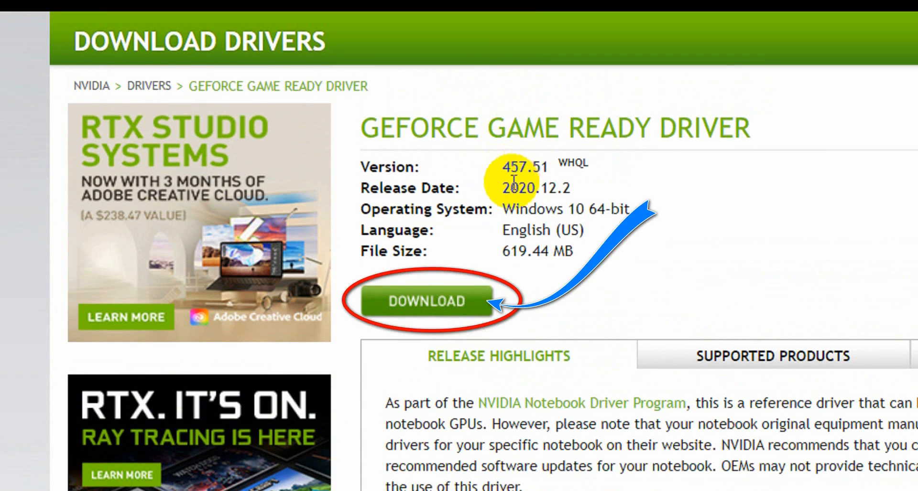
Step: Download the GeForce Game Ready Driver version 457.51, confirming the download and starting the file transfer
{"action": "left_click", "coordinate": [439, 296]}
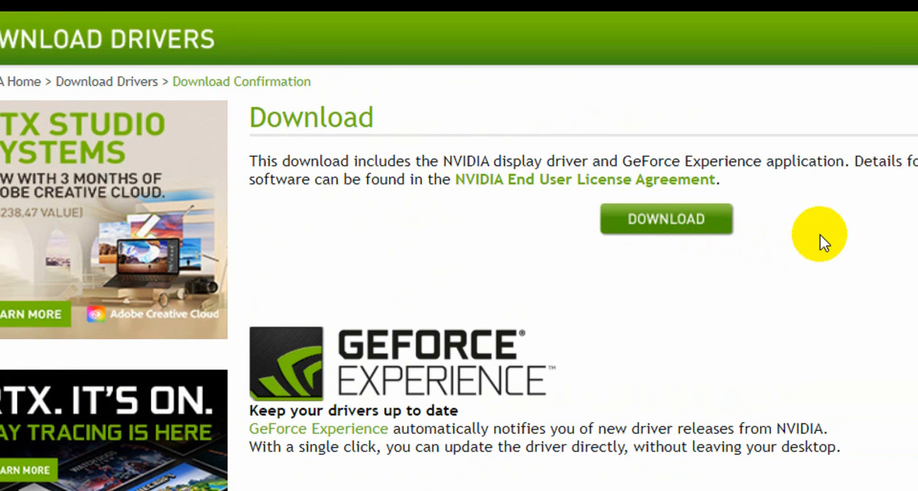
{"action": "left_click", "coordinate": [595, 236]}
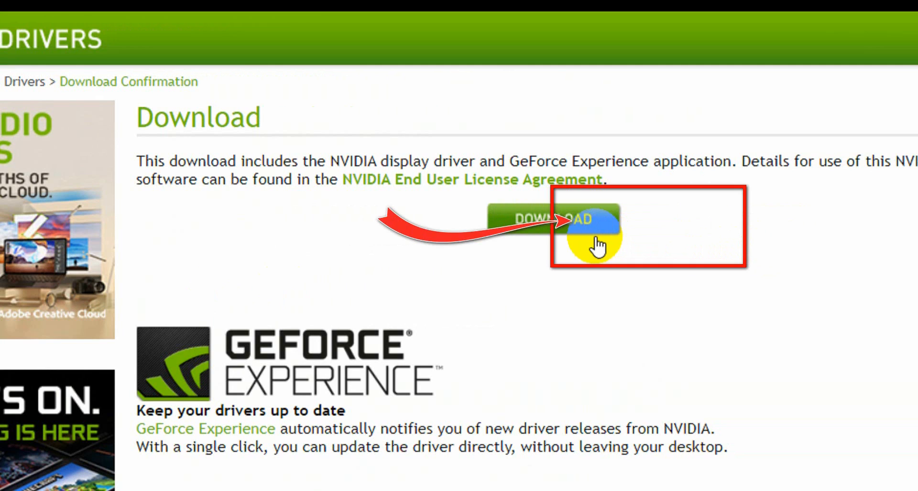
{"action": "left_click", "coordinate": [583, 216]}
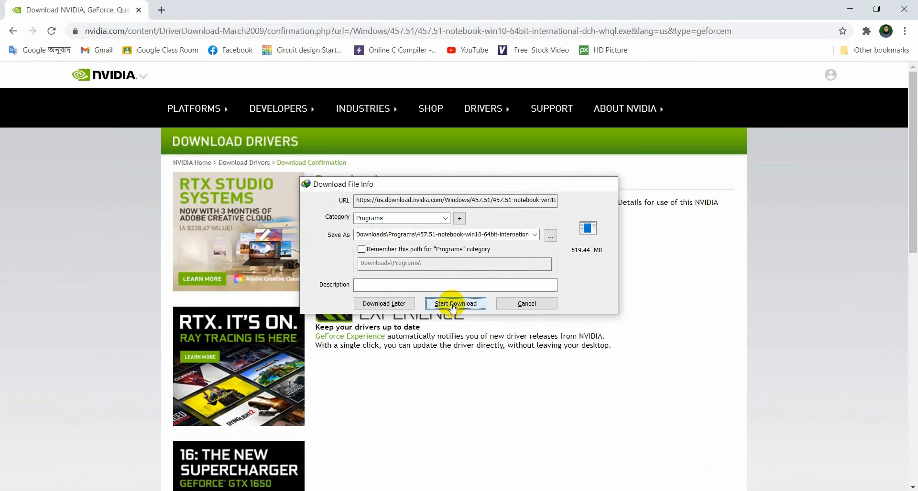
{"action": "left_click", "coordinate": [460, 245]}
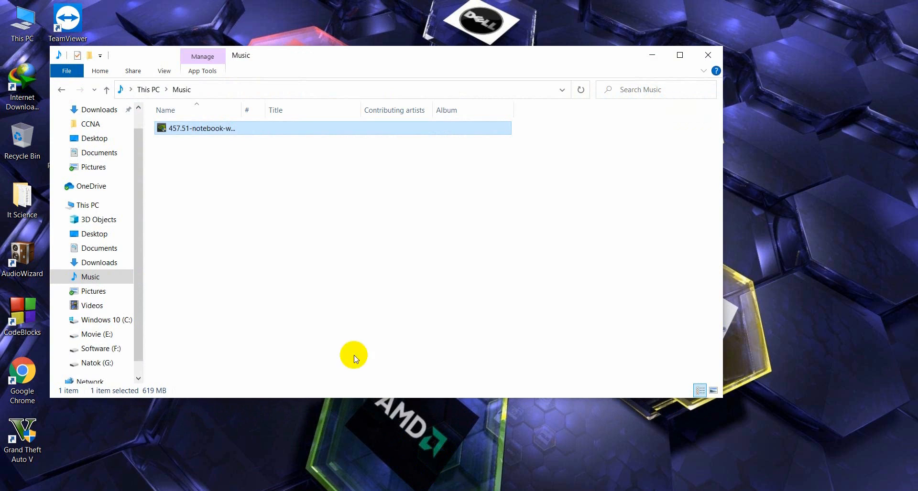
Step: Run the downloaded 457.51 driver package as administrator and extract its files to C:\NVIDIA\DisplayDriver\457.51\Win10-DCH_64\International, closing the Music folder
{"action": "mouse_move", "coordinate": [196, 133]}
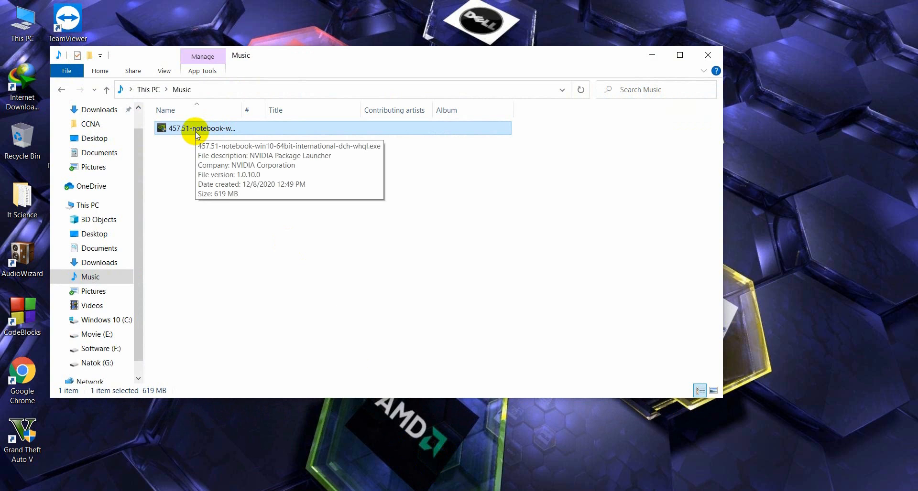
{"action": "double_click", "coordinate": [194, 131]}
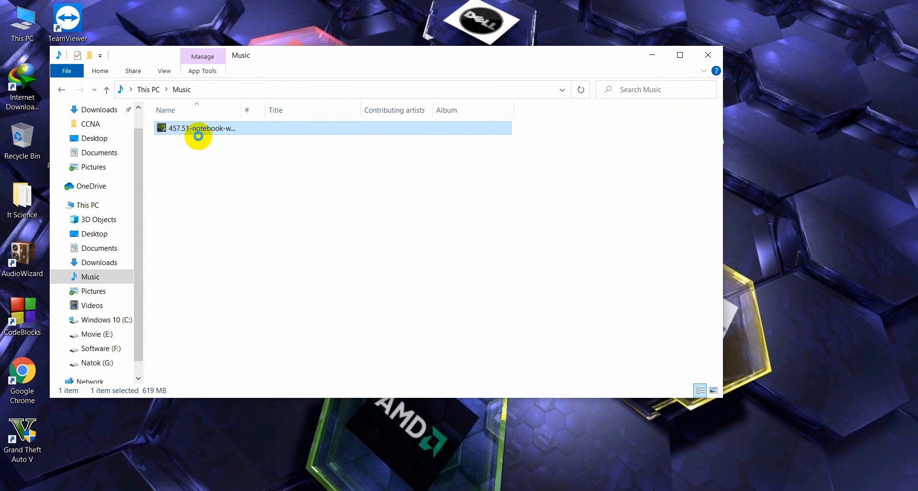
{"action": "right_click", "coordinate": [195, 128]}
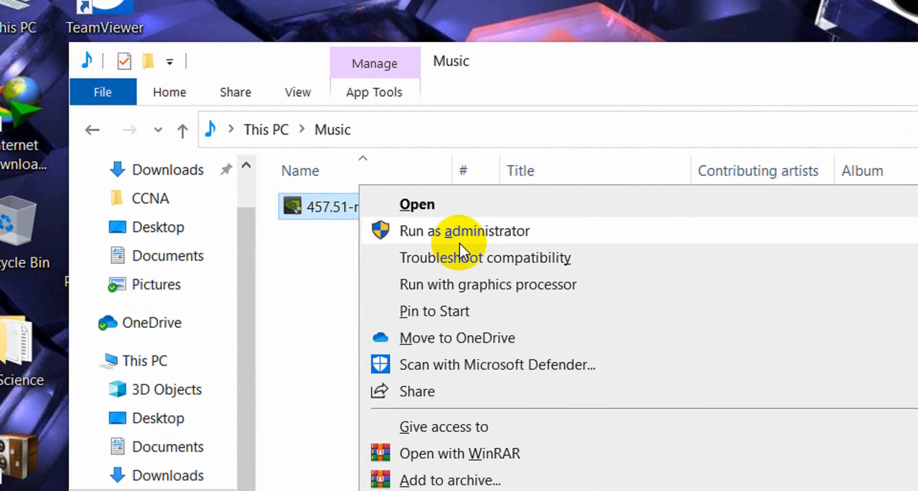
{"action": "left_click", "coordinate": [460, 242]}
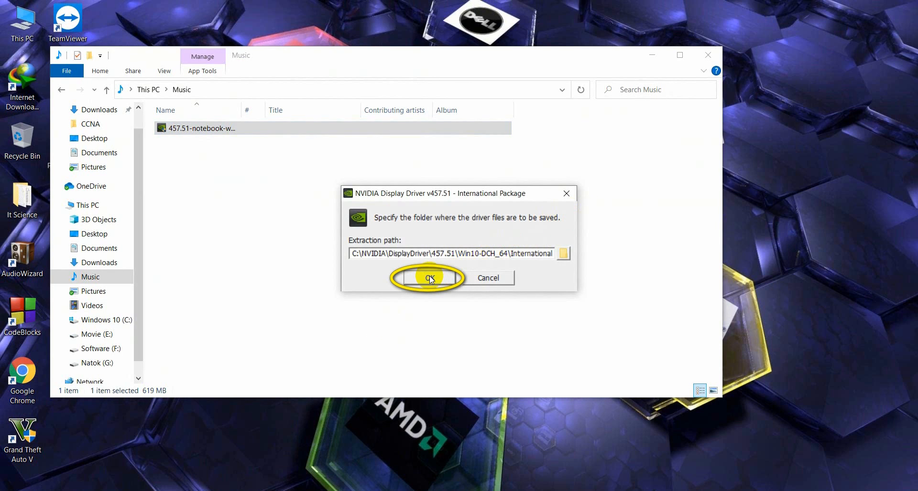
{"action": "left_click", "coordinate": [430, 277]}
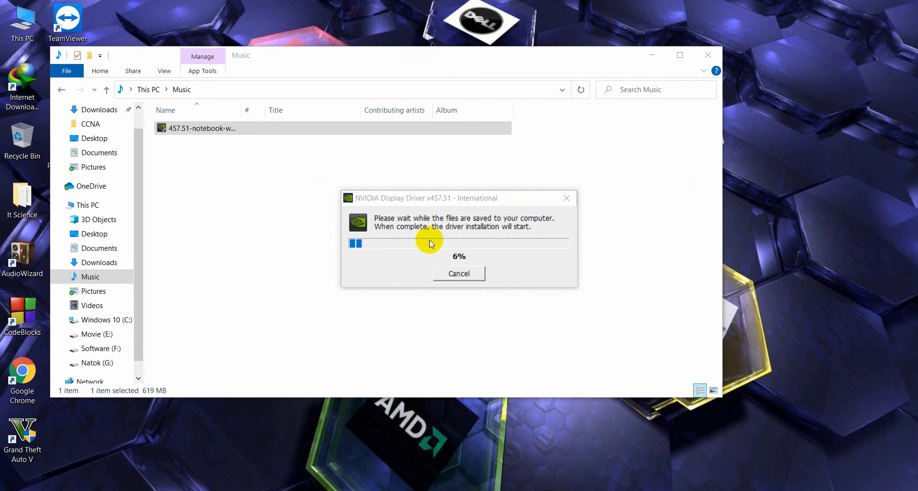
{"action": "left_click", "coordinate": [708, 55]}
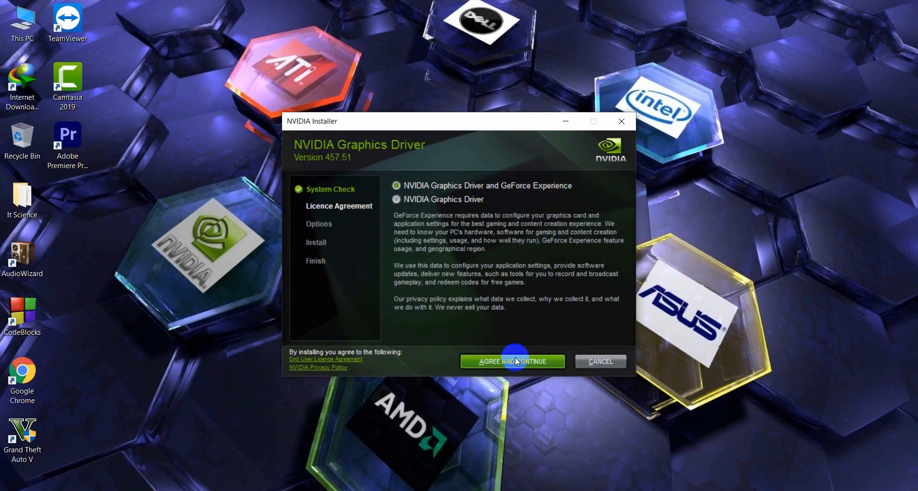
Step: Install the NVIDIA Graphics Driver and GeForce Experience with the Express option, closing the finished installer and GeForce Experience without signing in
{"action": "left_click", "coordinate": [517, 373]}
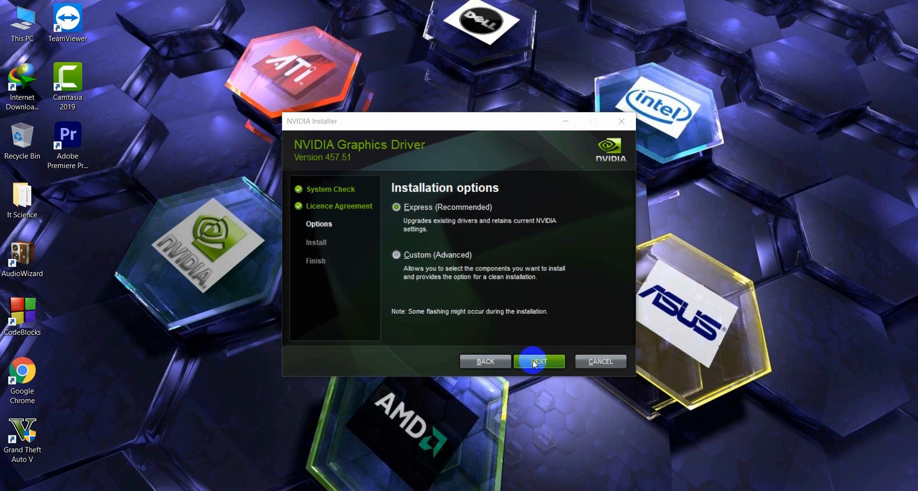
{"action": "left_click", "coordinate": [534, 362]}
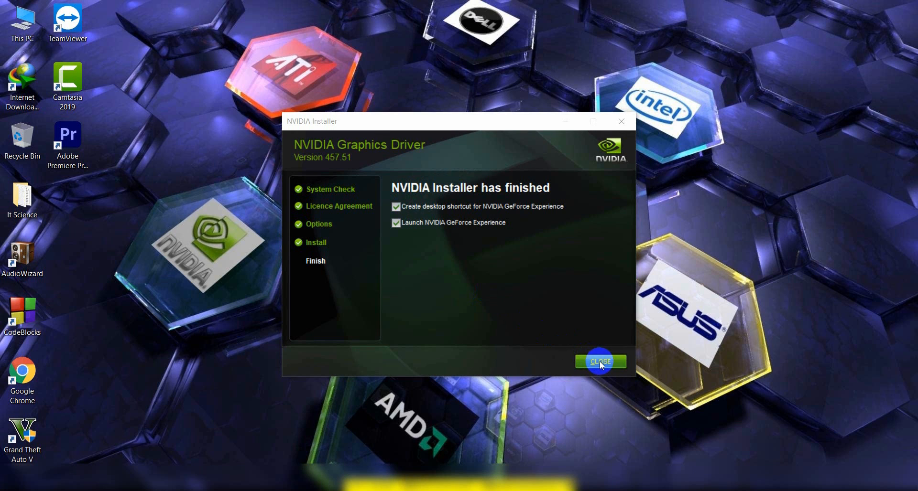
{"action": "left_click", "coordinate": [600, 362]}
{"action": "left_click", "coordinate": [601, 362]}
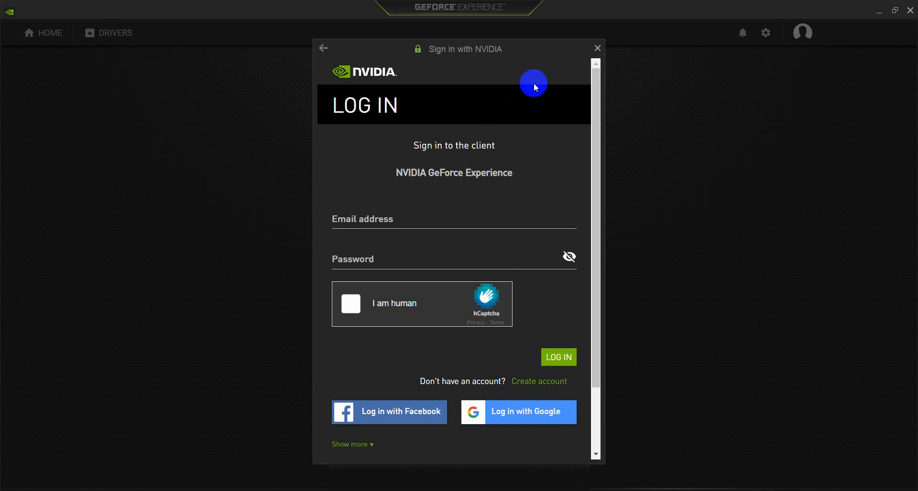
{"action": "left_click", "coordinate": [598, 49]}
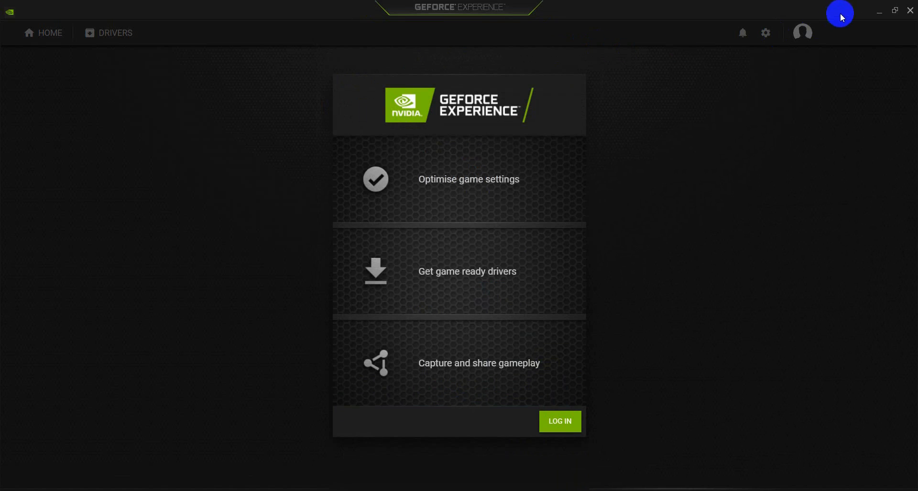
{"action": "left_click", "coordinate": [911, 11]}
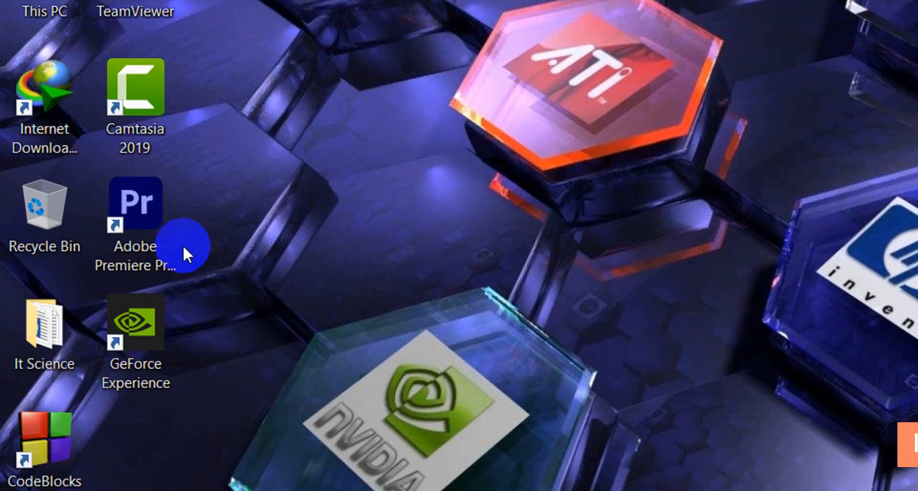
Step: Launch Adobe Premiere Pro 2020 from the desktop as administrator
{"action": "left_click", "coordinate": [68, 142]}
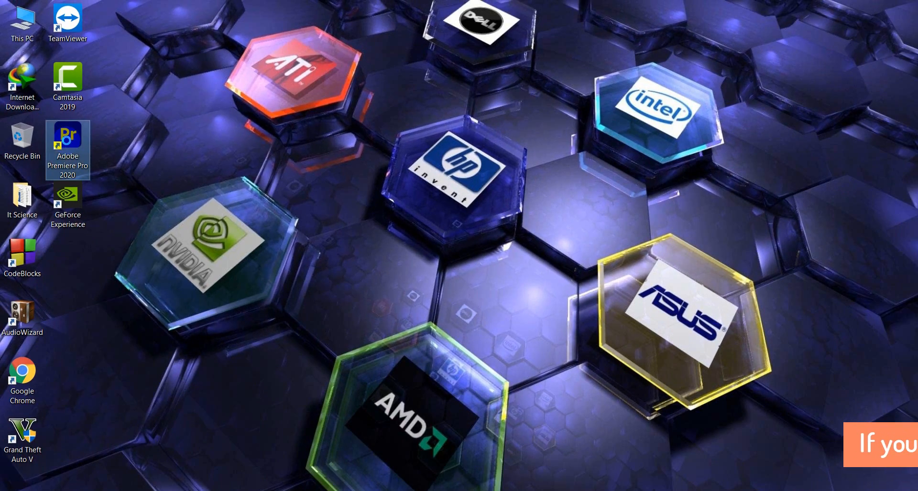
{"action": "right_click", "coordinate": [72, 147]}
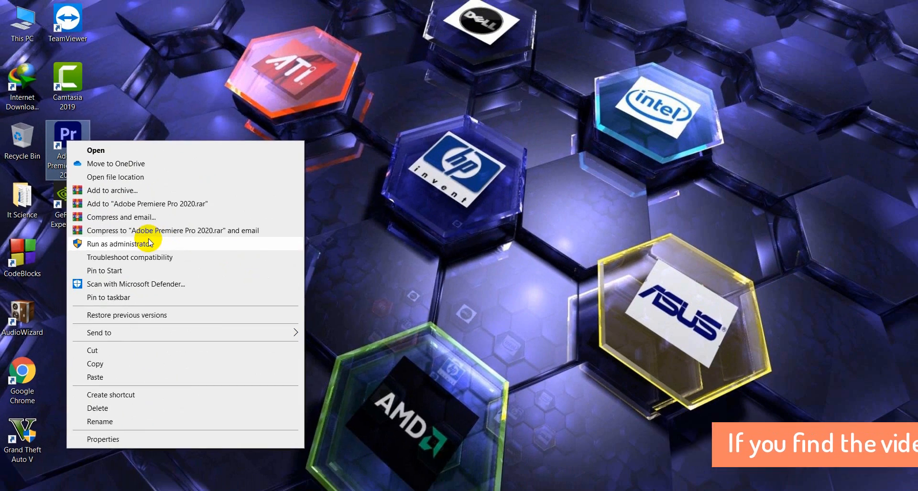
{"action": "left_click", "coordinate": [297, 245]}
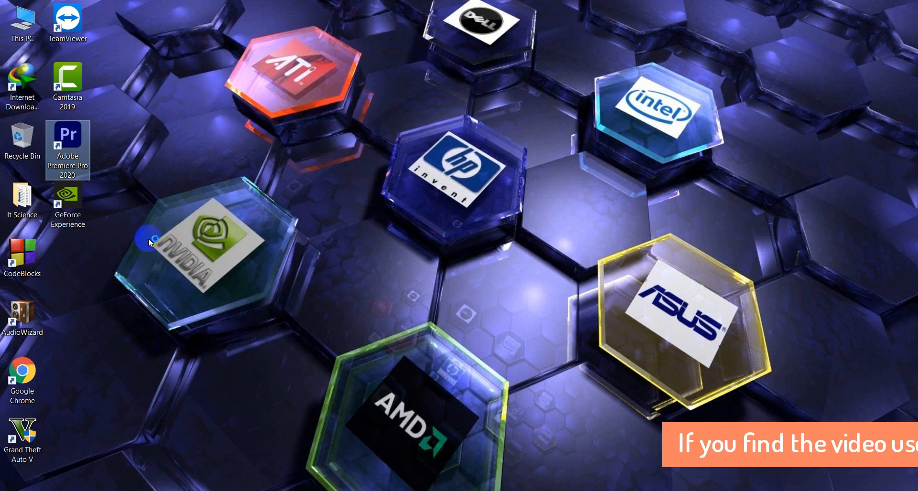